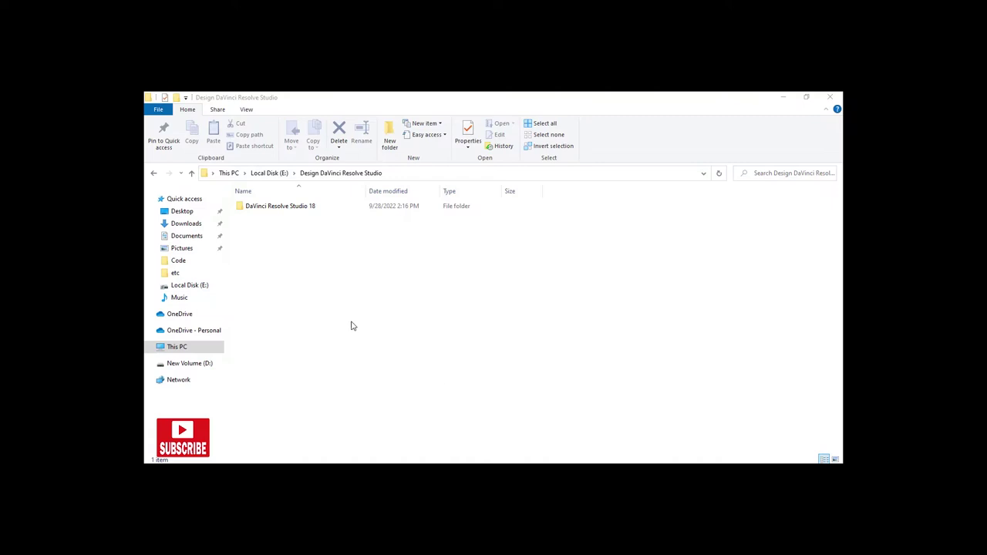
# Run the installer inside the DaVinci Resolve Studio 18 folder as administrator.
pyautogui.doubleClick(279, 206)
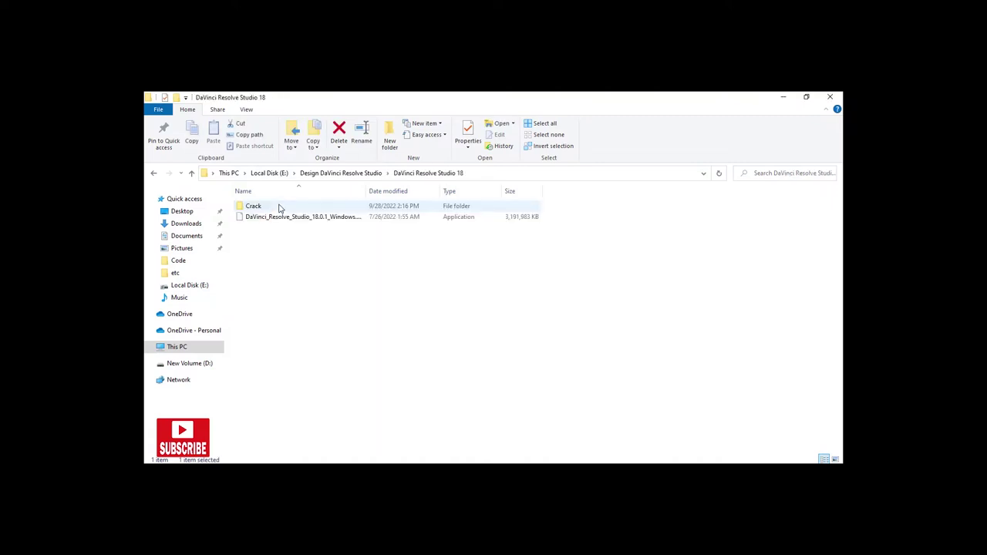
pyautogui.click(272, 219)
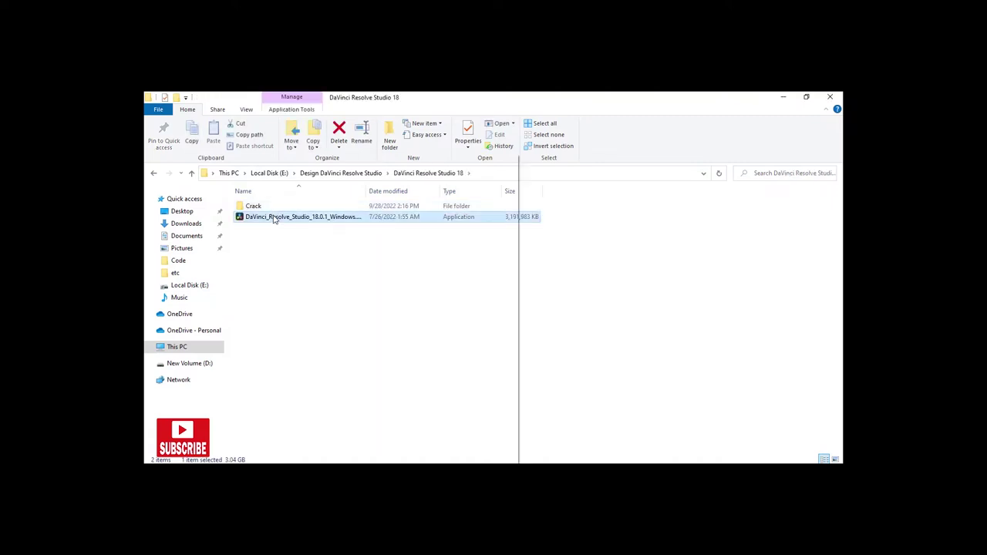
pyautogui.rightClick(273, 219)
pyautogui.click(293, 171)
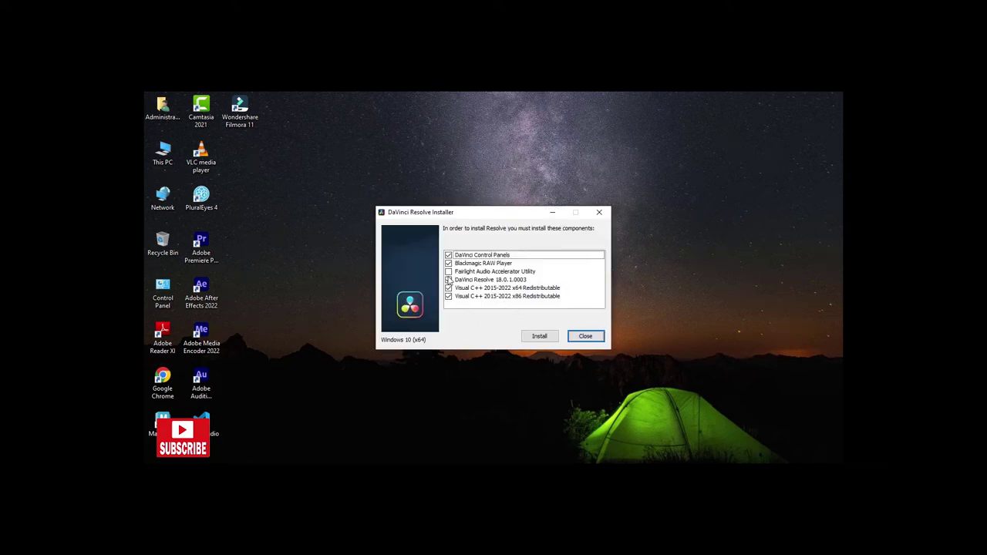
# Add the Fairlight Audio Accelerator Utility to the components and install them.
pyautogui.click(449, 274)
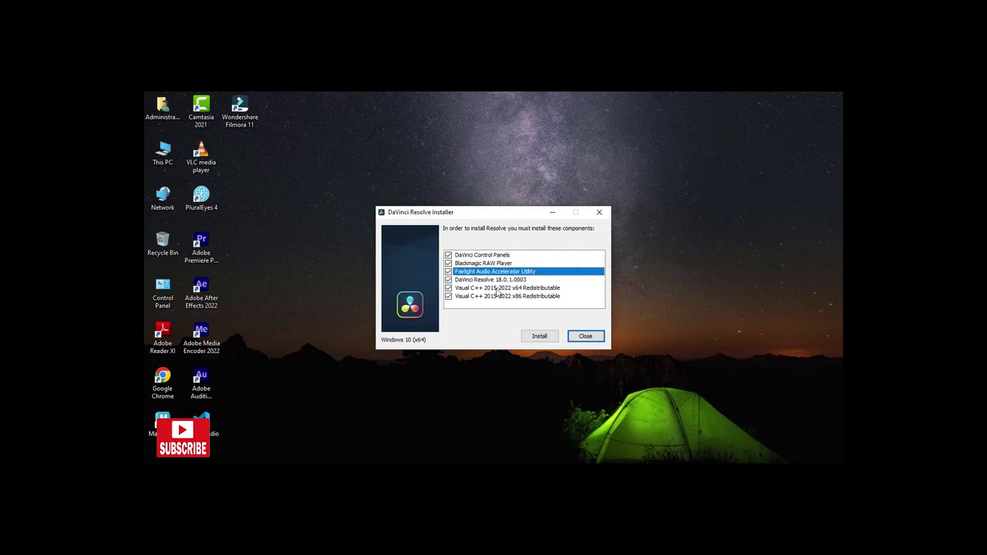
pyautogui.click(539, 339)
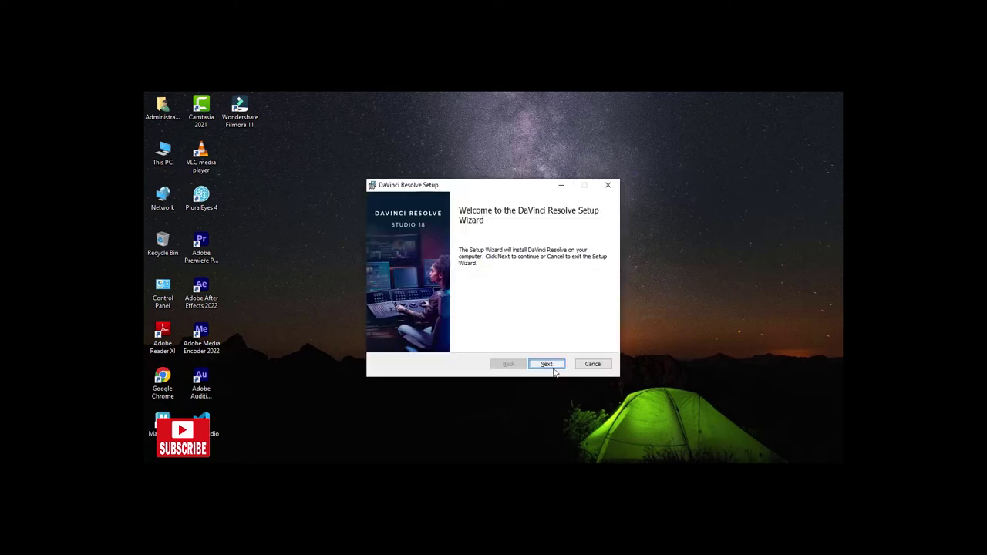
# Accept the licence terms and install DaVinci Resolve to the default destination folder.
pyautogui.click(553, 366)
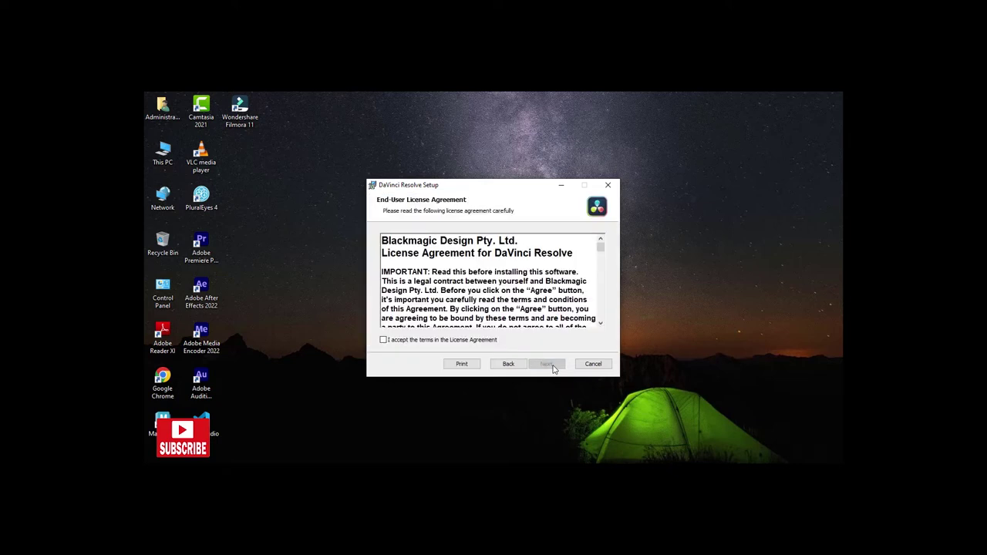
pyautogui.click(396, 341)
pyautogui.click(546, 365)
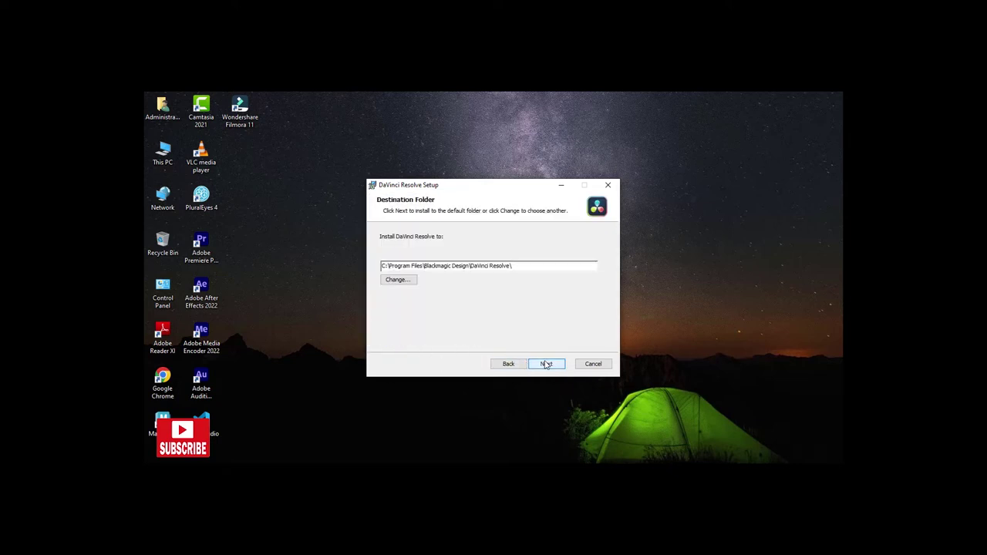
pyautogui.click(546, 365)
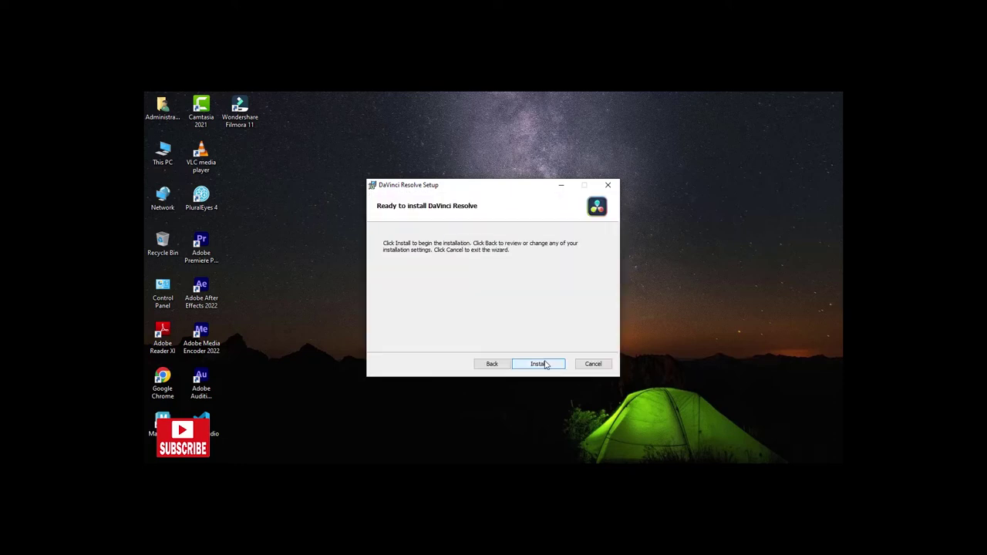
pyautogui.click(546, 365)
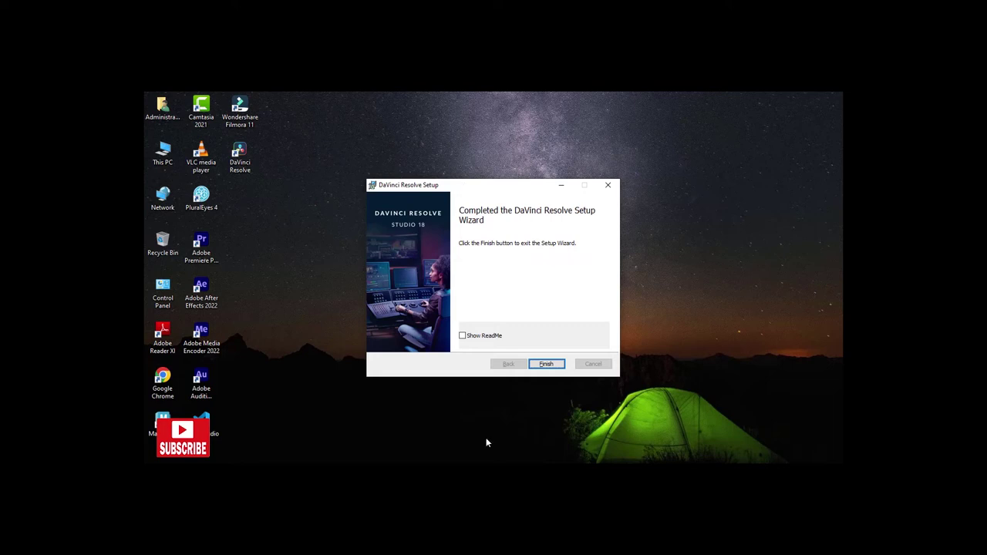
# Finish the setup wizard, decline the restart, and acknowledge 'Installation complete.'.
pyautogui.click(547, 364)
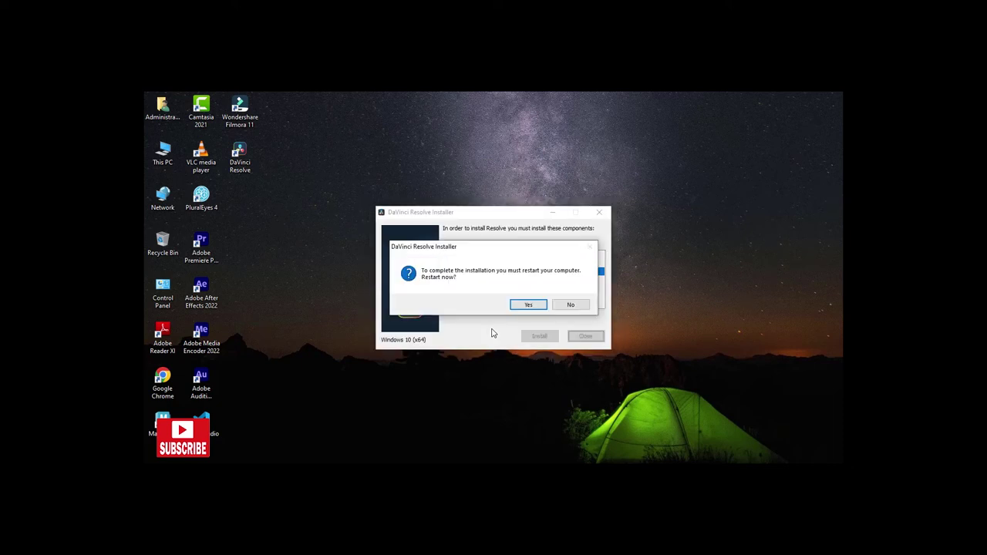
pyautogui.click(572, 307)
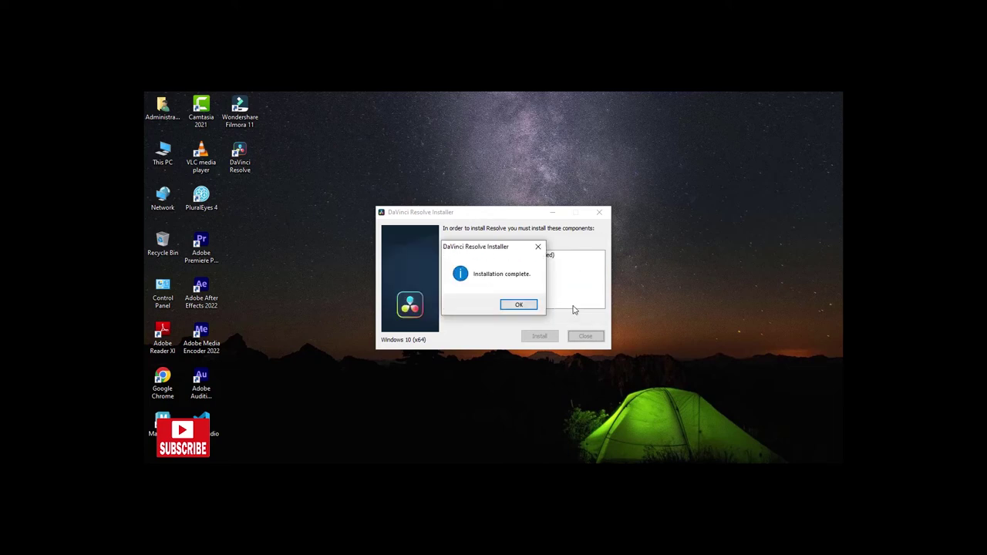
pyautogui.click(532, 308)
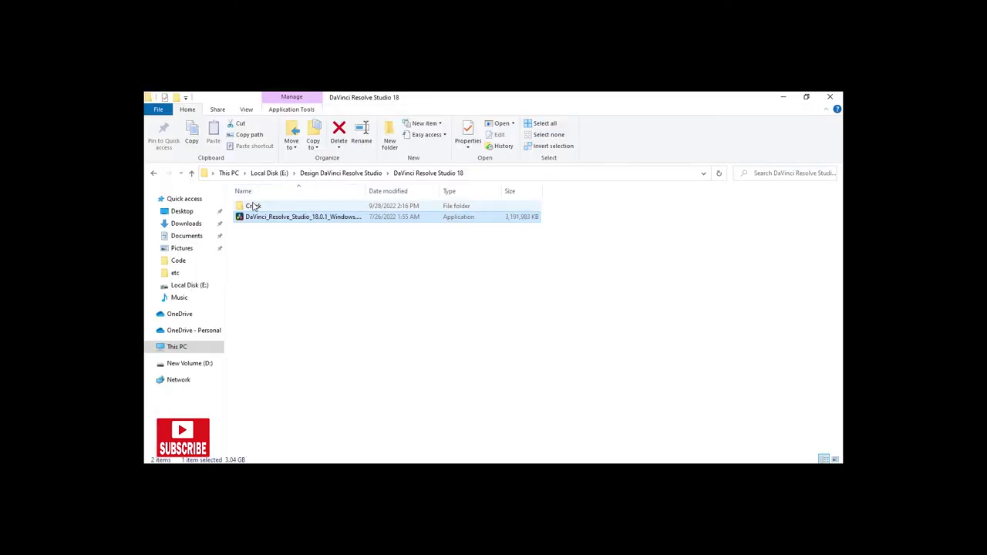
# Copy Resolve.exe from the Crack folder.
pyautogui.click(253, 207)
pyautogui.doubleClick(252, 207)
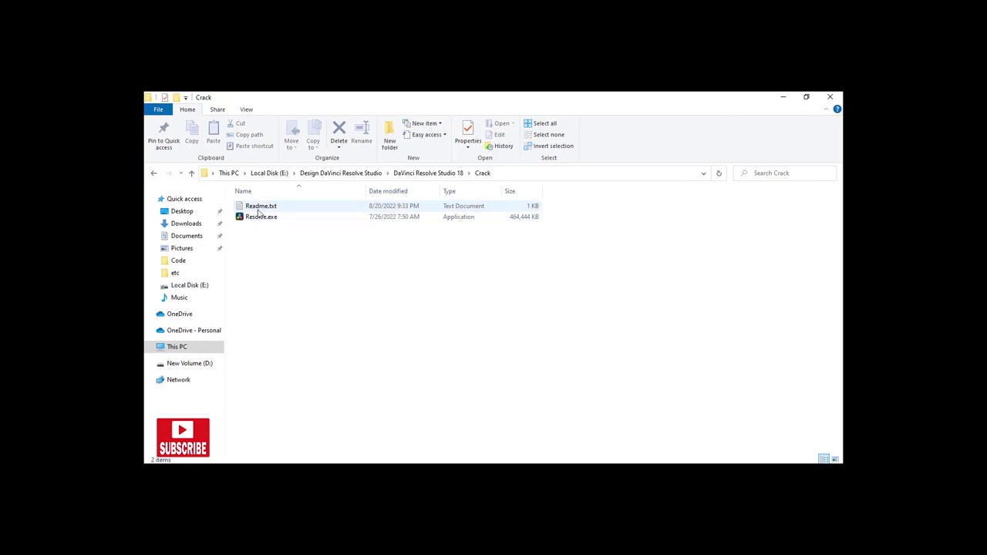
pyautogui.click(259, 221)
pyautogui.rightClick(259, 220)
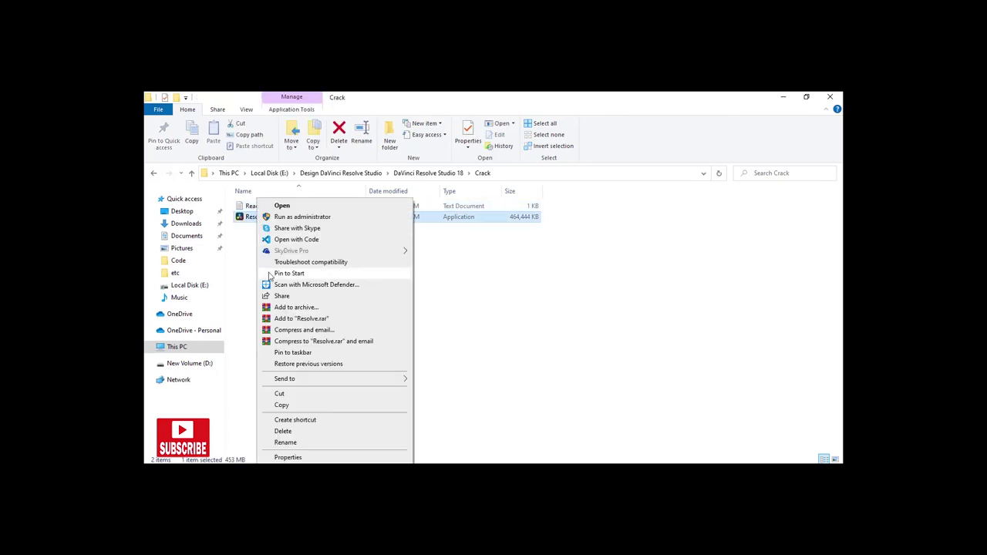
pyautogui.click(282, 405)
pyautogui.click(837, 97)
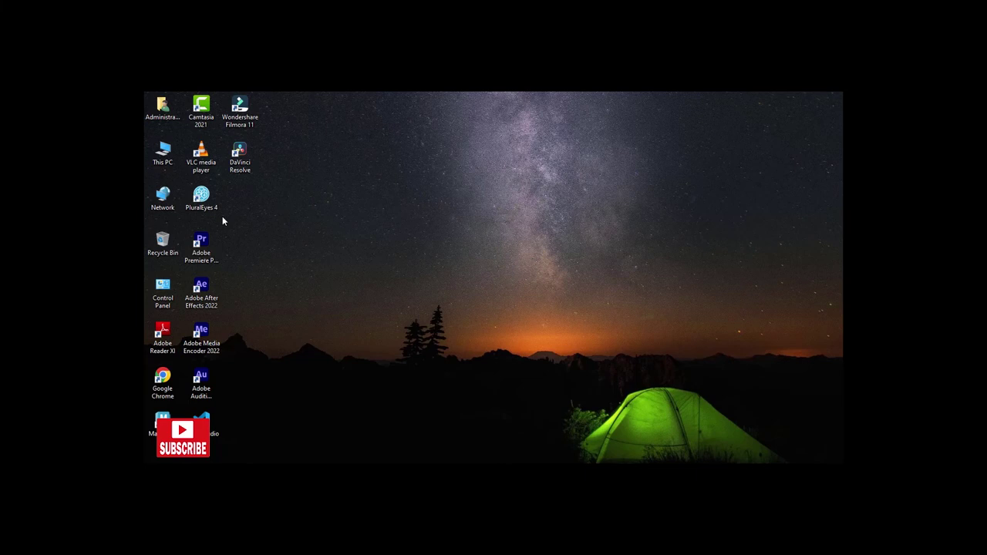
# Paste the copied Resolve.exe over the original in the DaVinci Resolve program folder.
pyautogui.rightClick(232, 171)
pyautogui.click(248, 445)
pyautogui.click(296, 356)
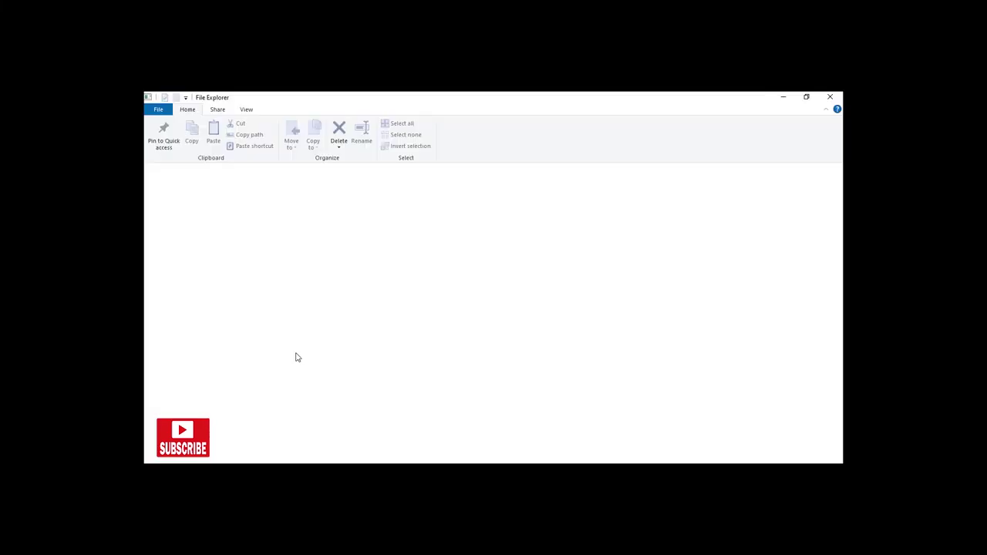
pyautogui.scroll(-4, 378, 286)
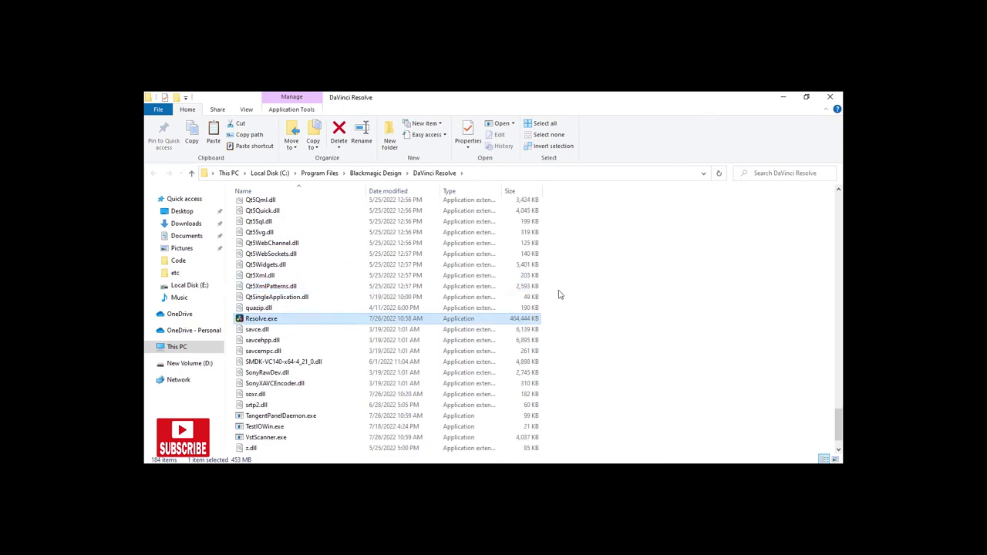
pyautogui.rightClick(624, 260)
pyautogui.click(644, 342)
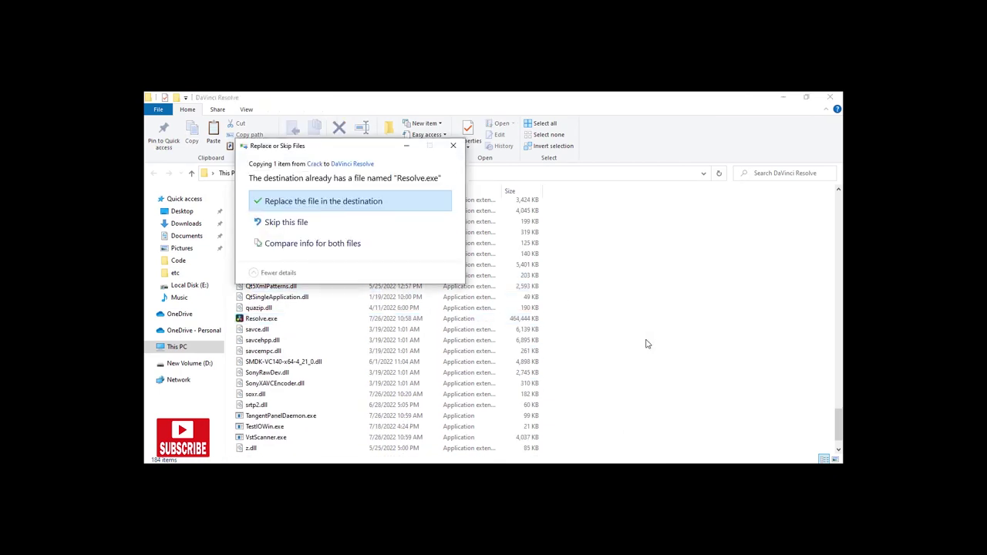
pyautogui.click(333, 203)
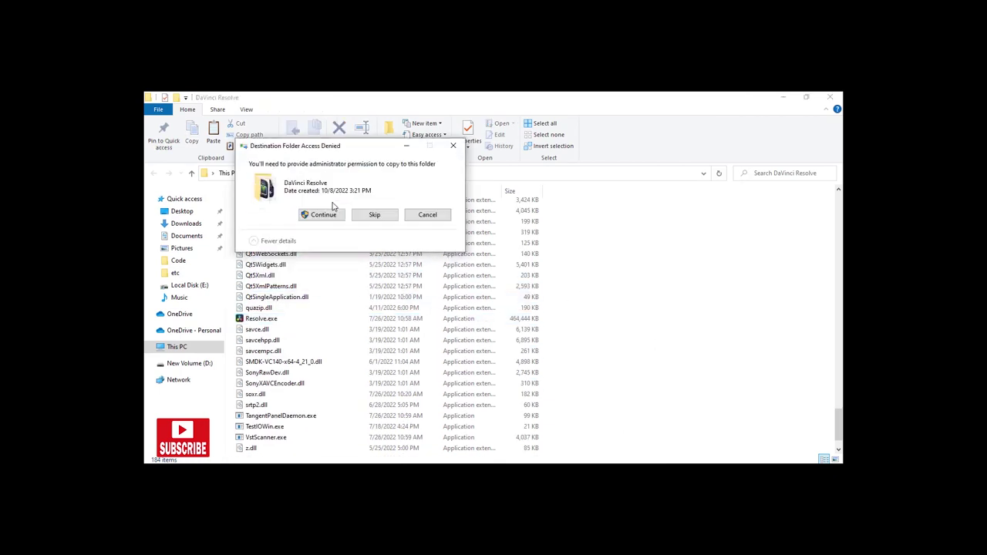
pyautogui.click(324, 214)
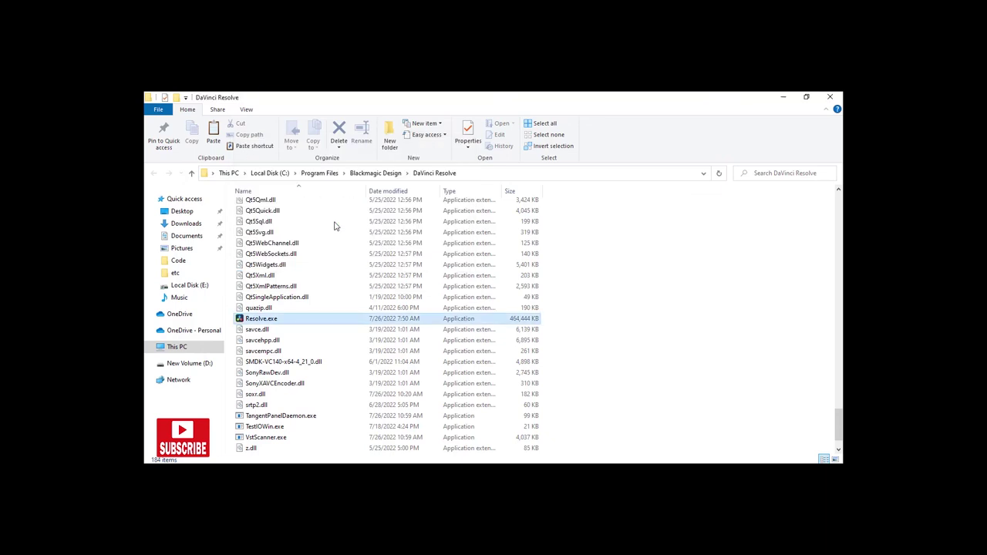
# Close Explorer and the Properties dialog, then run the DaVinci Resolve shortcut as administrator.
pyautogui.click(830, 97)
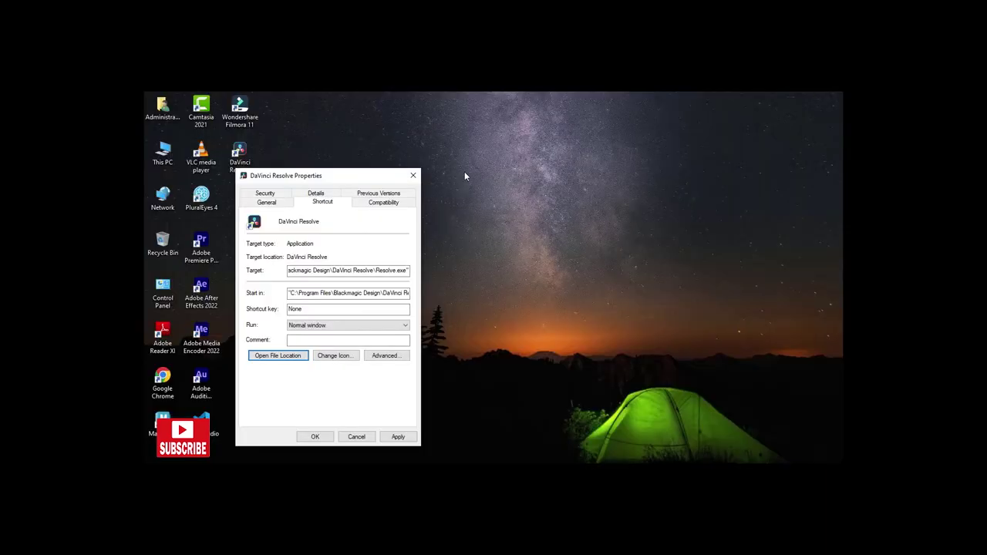
pyautogui.click(356, 437)
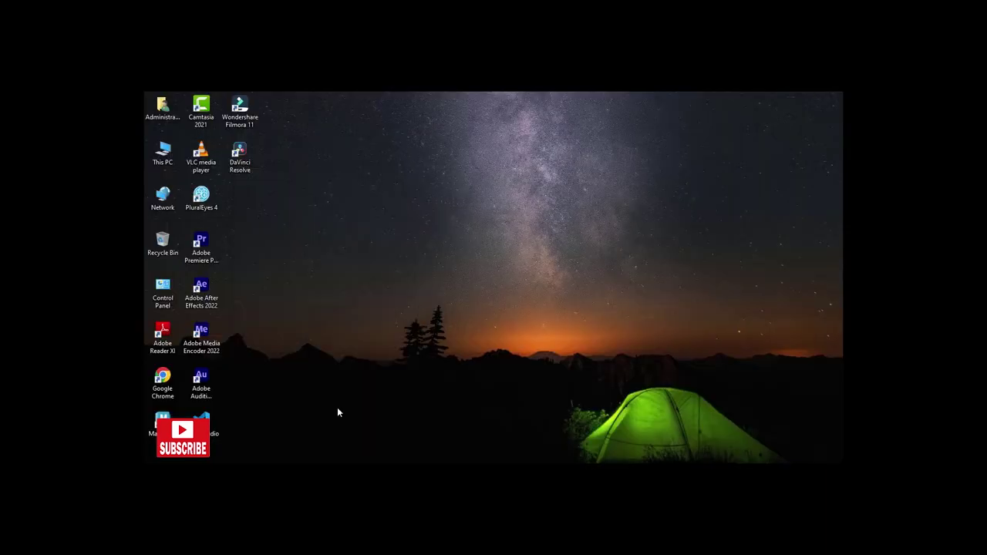
pyautogui.rightClick(243, 164)
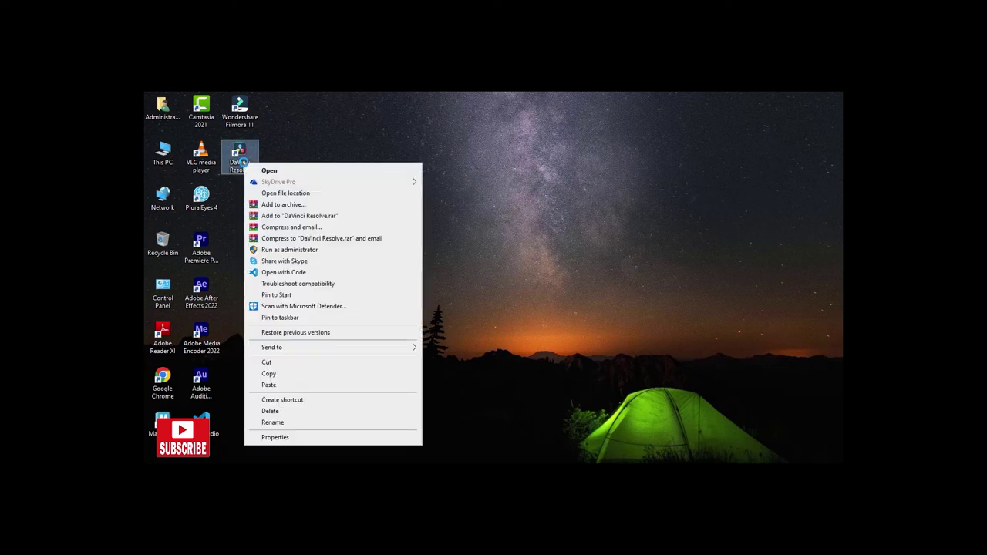
pyautogui.click(294, 251)
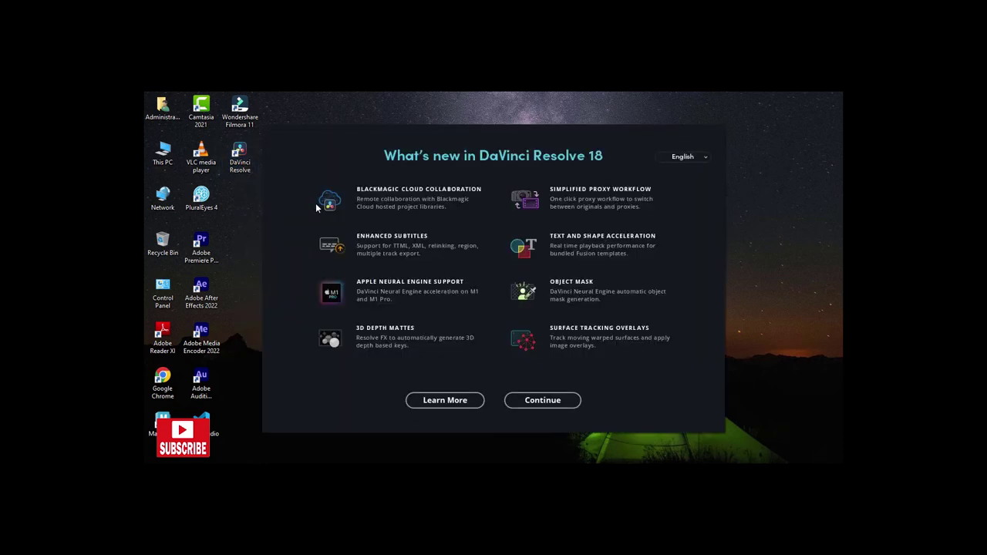
# Continue past the What's new screen and choose SKIP AND START RIGHT NOW.
pyautogui.click(537, 403)
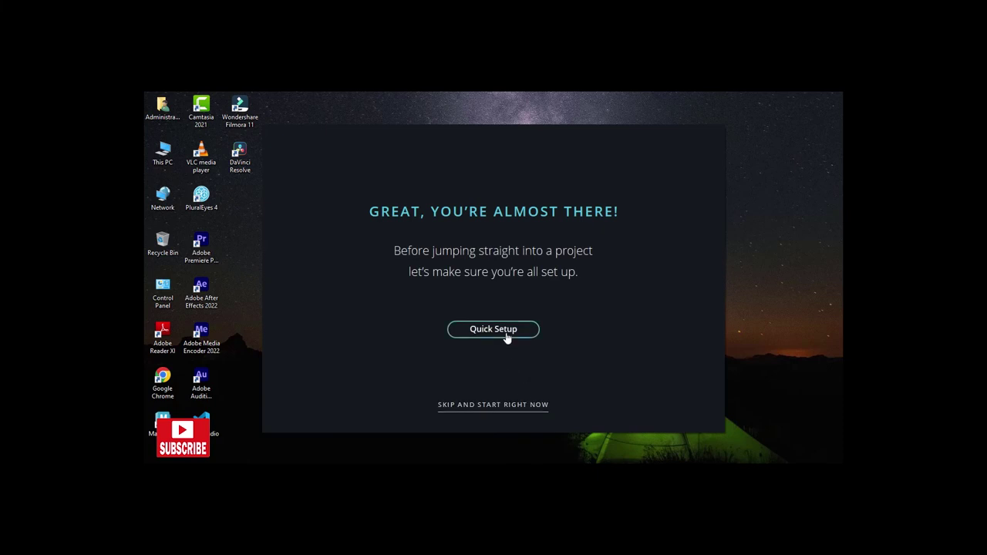
pyautogui.click(497, 409)
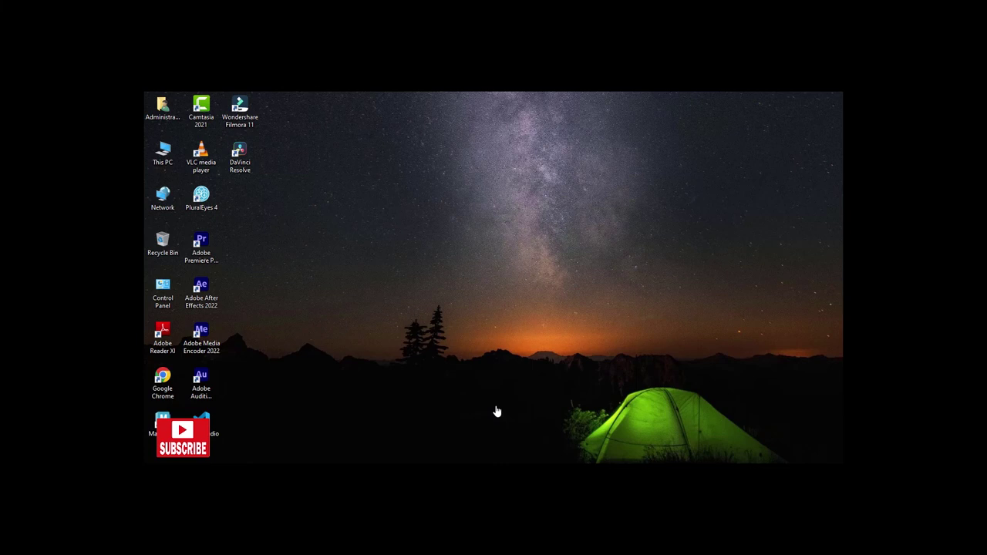